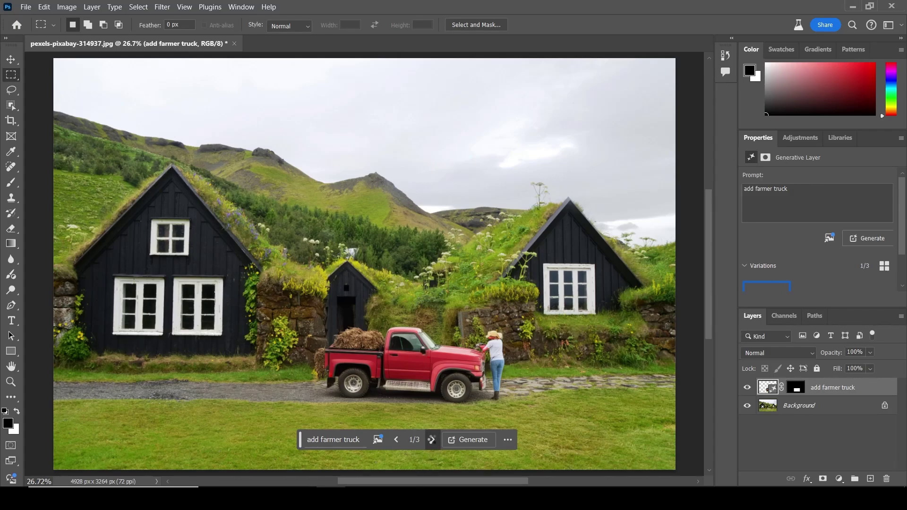
# - Browse the three generated farmer truck variations and return to the first one, the red pickup loaded with hay
pyautogui.click(434, 440)
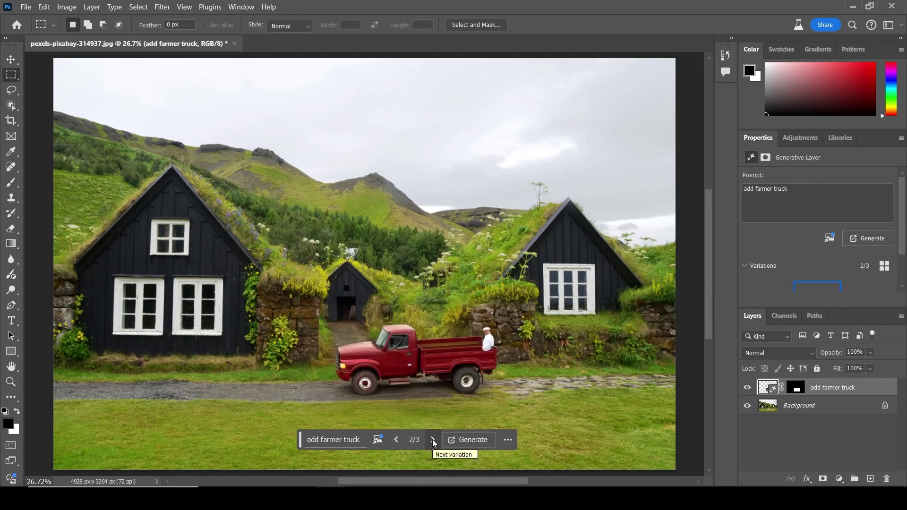
pyautogui.click(433, 441)
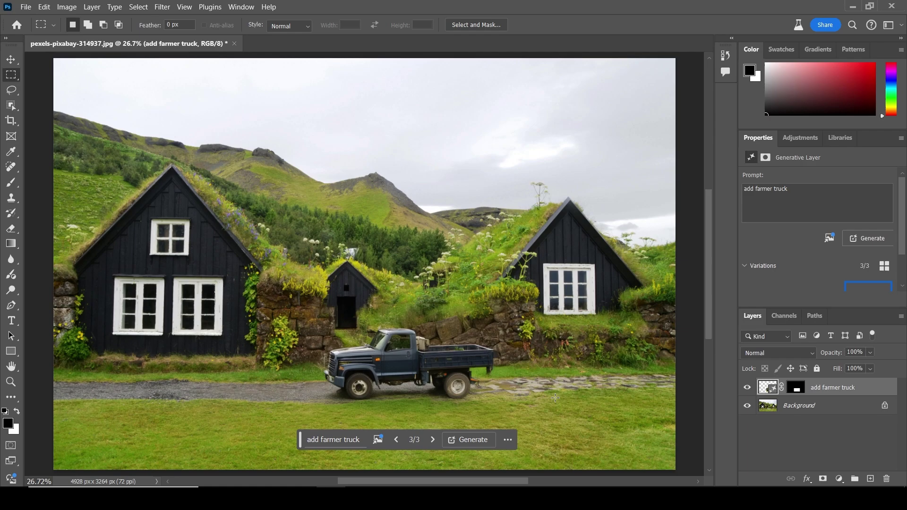
pyautogui.click(395, 442)
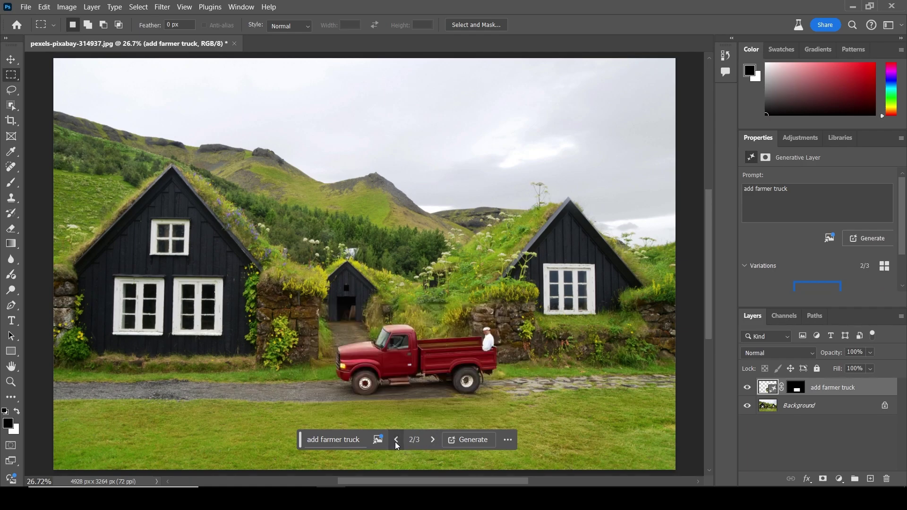
pyautogui.click(396, 441)
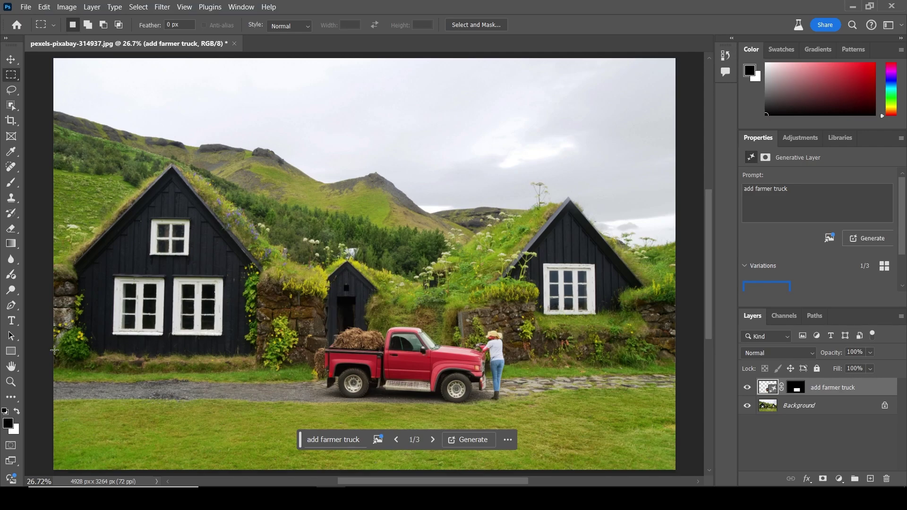
# - Select a rectangular area covering the path and lawn in the photo's lower-left corner, reaching the image edges
pyautogui.moveTo(56, 350); pyautogui.dragTo(257, 469)
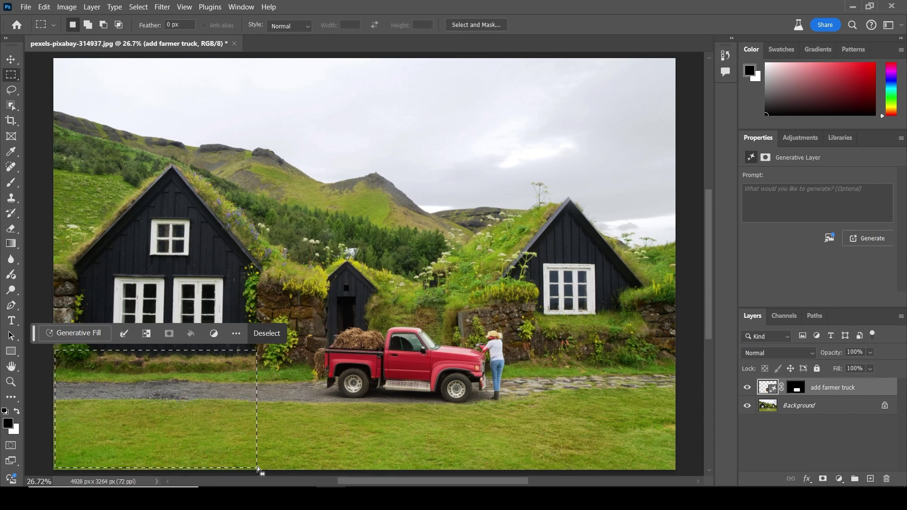
pyautogui.click(55, 351)
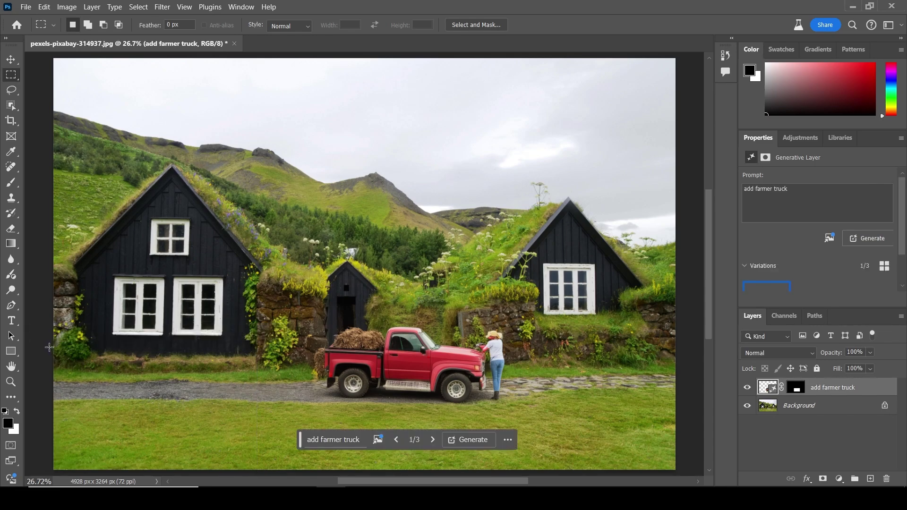
pyautogui.moveTo(49, 347); pyautogui.dragTo(244, 478)
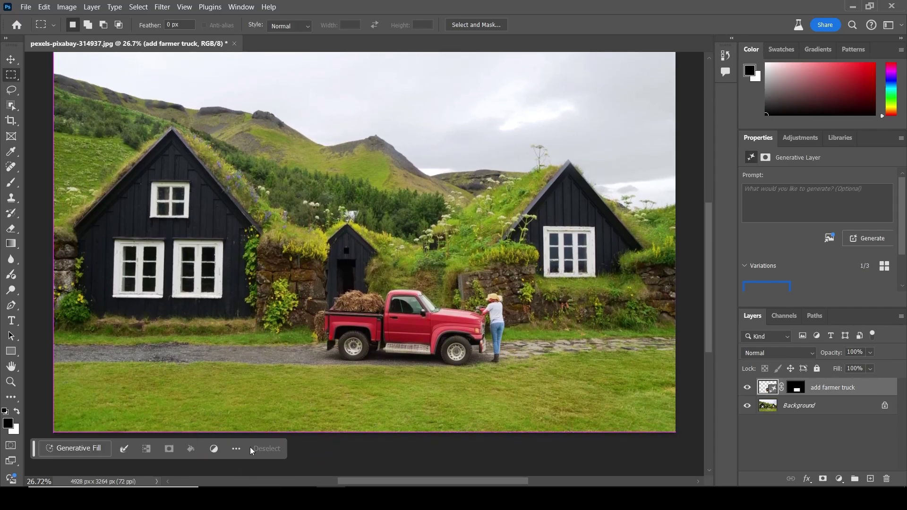
# - Fill the selected corner using Generative Fill with the prompt "add water lake" and choose the third variation
pyautogui.click(84, 452)
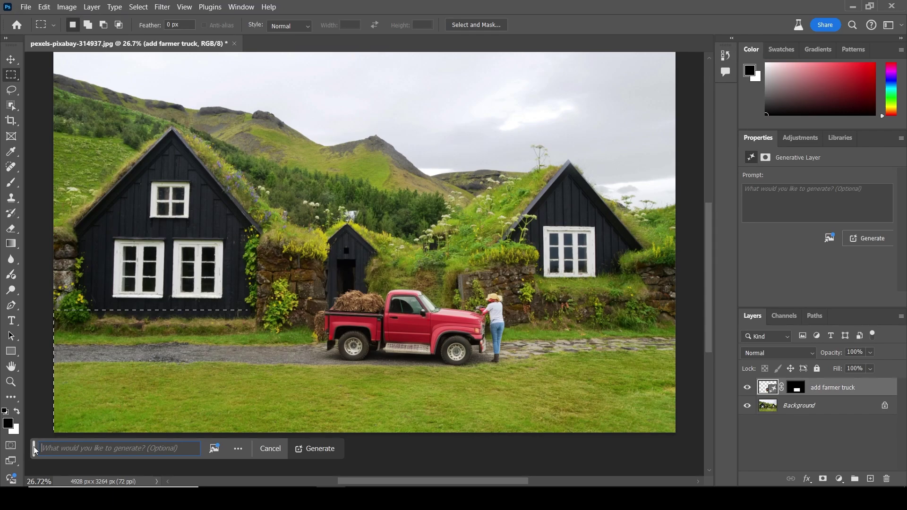
pyautogui.moveTo(36, 450); pyautogui.dragTo(261, 119)
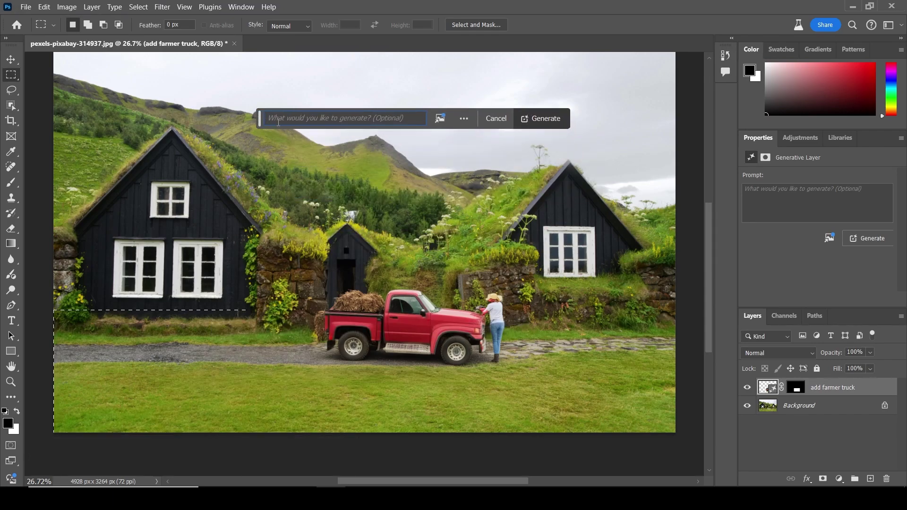
pyautogui.click(278, 122)
pyautogui.write('add')
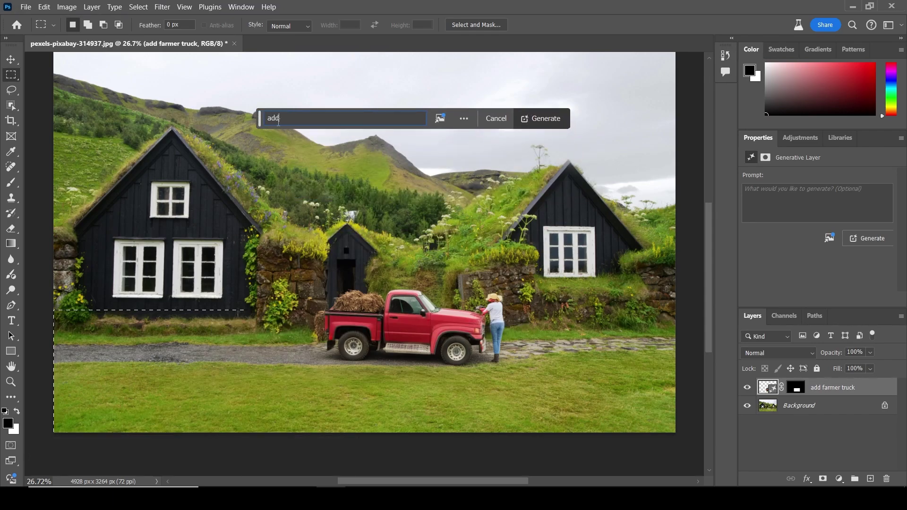
pyautogui.write(' water lake')
pyautogui.press('Return')
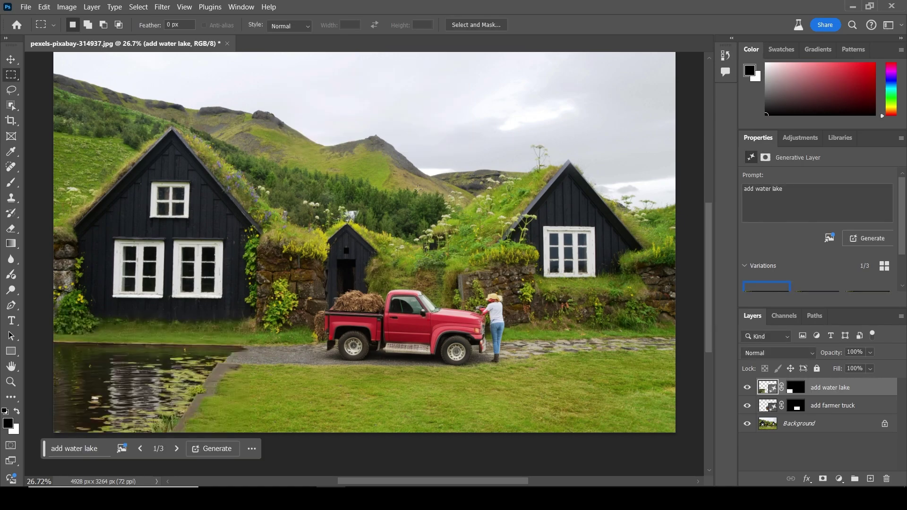
pyautogui.click(176, 450)
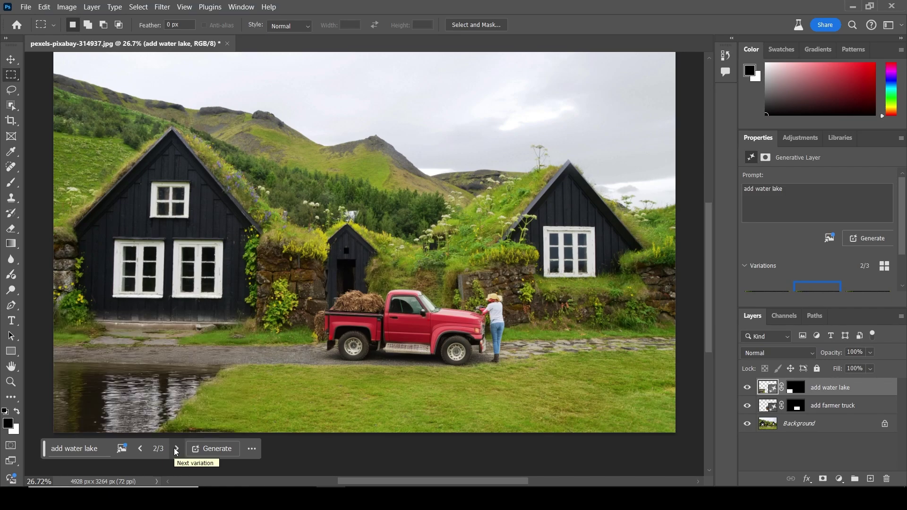
pyautogui.click(176, 450)
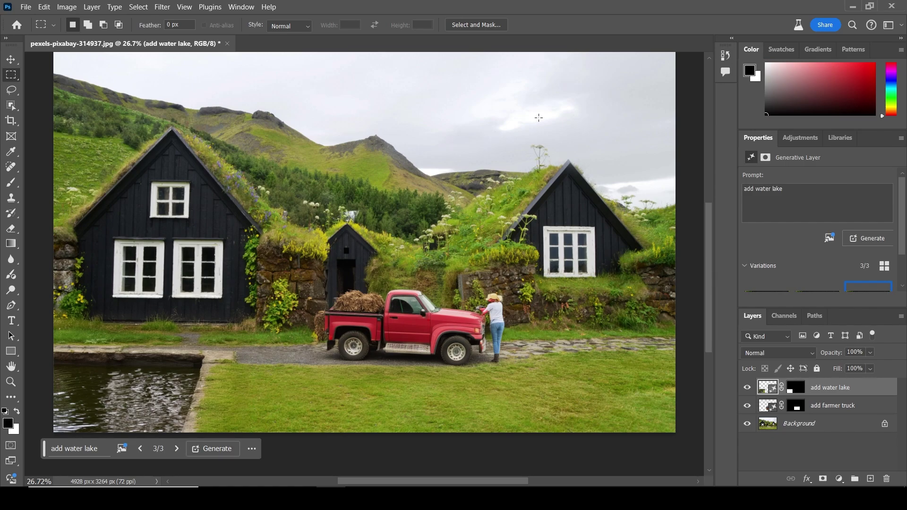
# - Select a rectangle of sky above the right house, run Generative Fill with the prompt "Add airplane" and keep the first variation
pyautogui.moveTo(455, 71); pyautogui.dragTo(544, 107)
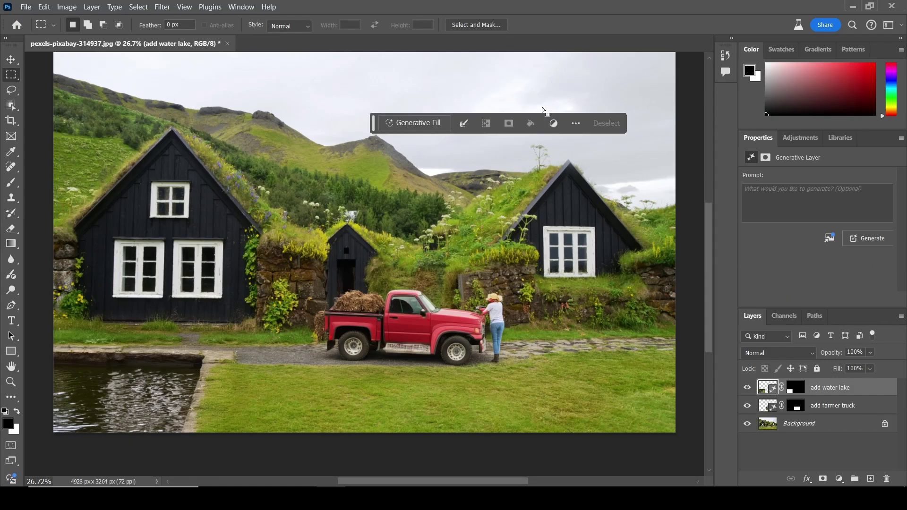
pyautogui.click(400, 123)
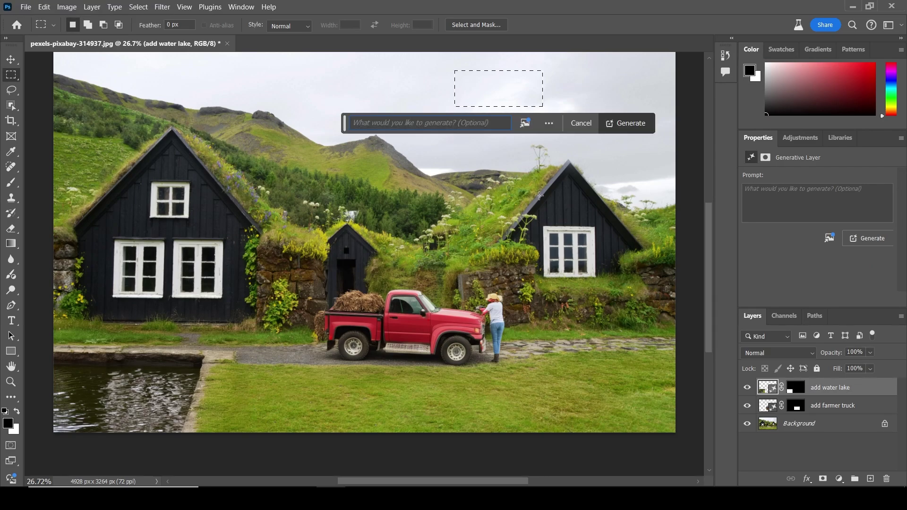
pyautogui.write('Ad')
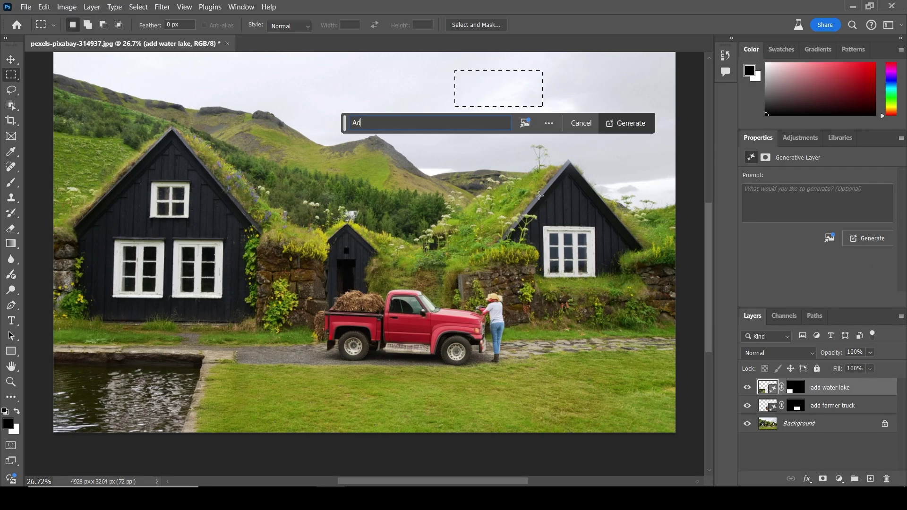
pyautogui.write('d ')
pyautogui.write('flying')
pyautogui.press('BackSpace')
pyautogui.press('BackSpace')
pyautogui.press('BackSpace')
pyautogui.write('airplane')
pyautogui.press('Return')
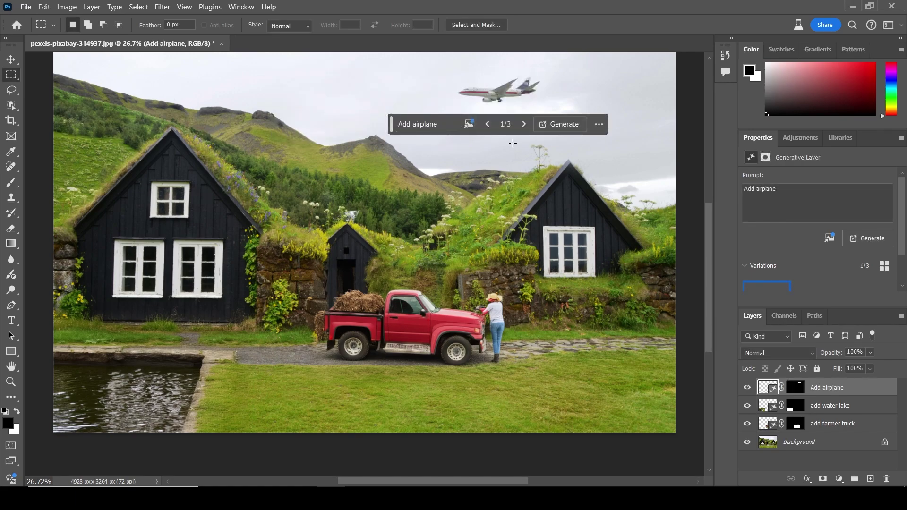
pyautogui.click(525, 125)
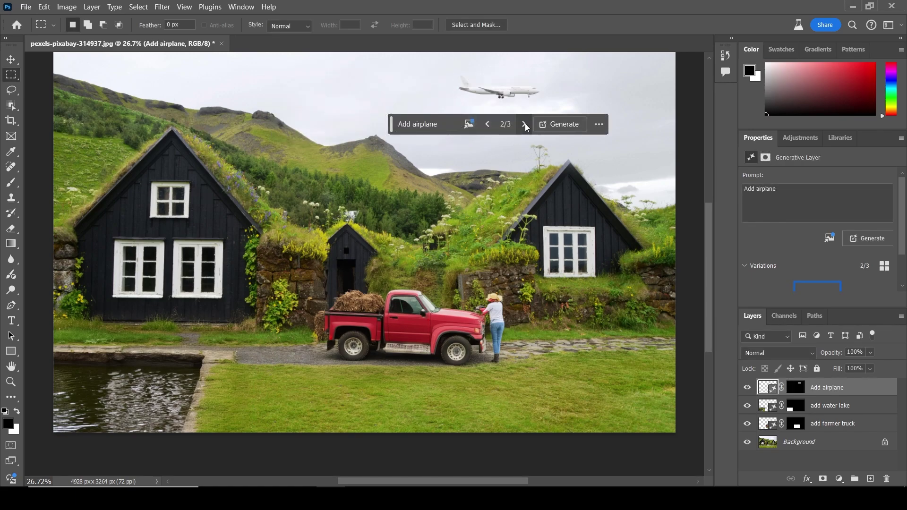
pyautogui.doubleClick(526, 123)
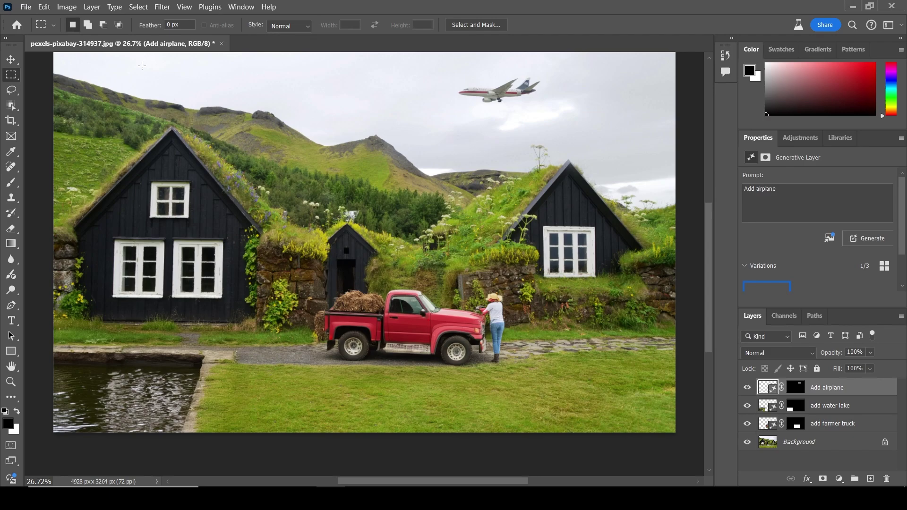
# - Select three small separate rectangles in the sky above the left hills as one combined selection
pyautogui.moveTo(143, 65); pyautogui.dragTo(237, 93)
pyautogui.press('shift')
pyautogui.moveTo(289, 81); pyautogui.dragTo(316, 103)
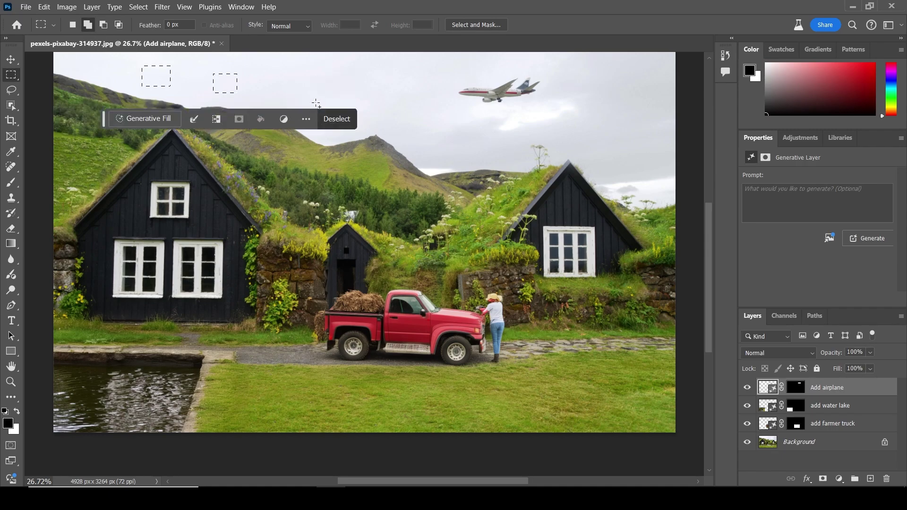
# - Fill the three sky selections using Generative Fill with the prompt "add flying birds" and choose the third variation
pyautogui.click(149, 120)
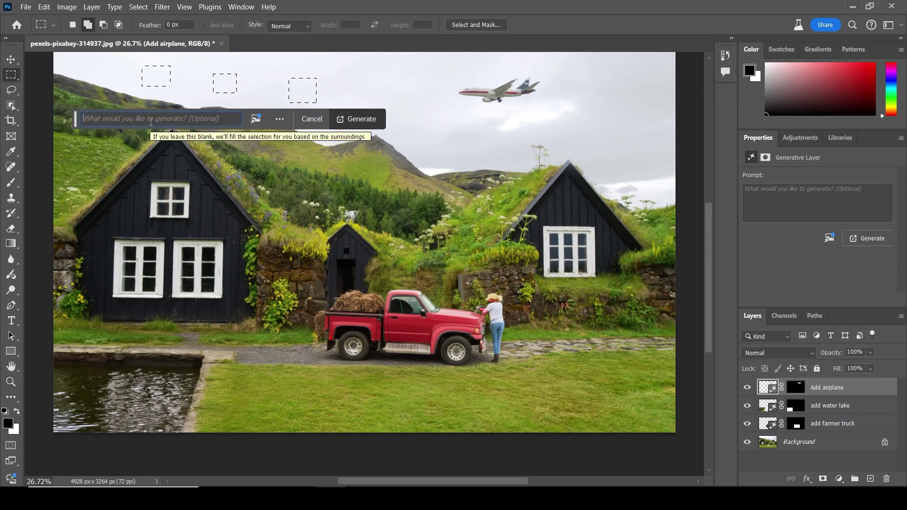
pyautogui.write('add ')
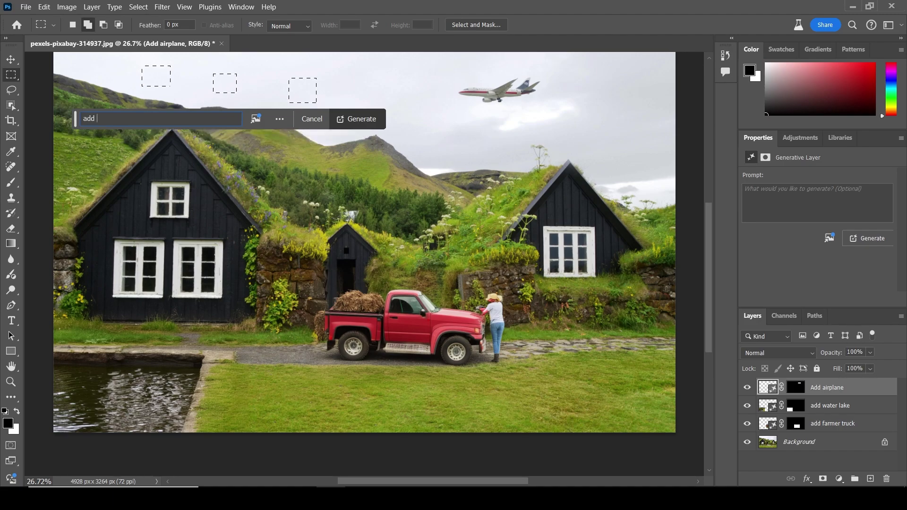
pyautogui.write('flying birds')
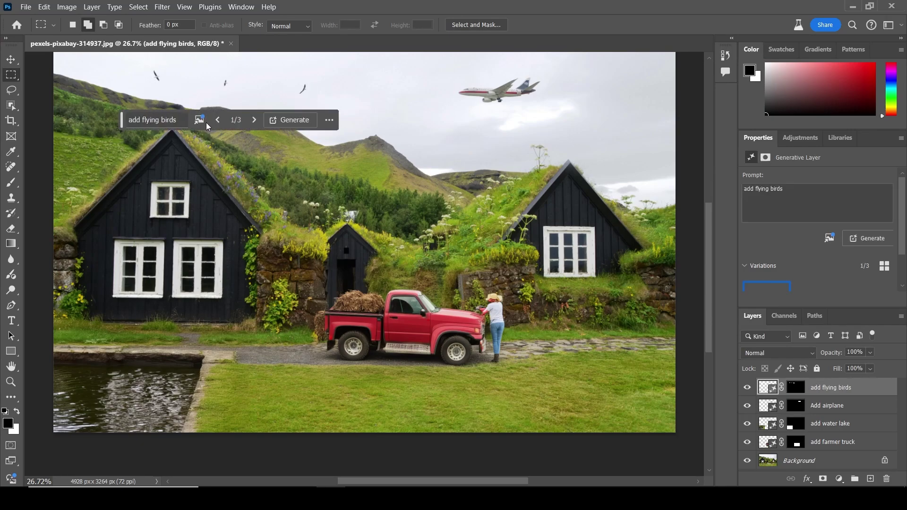
pyautogui.click(253, 120)
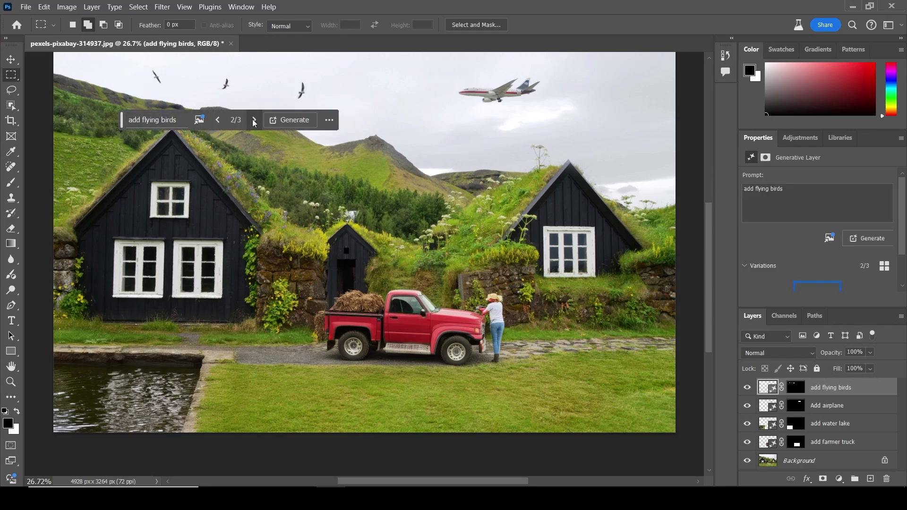
pyautogui.click(254, 120)
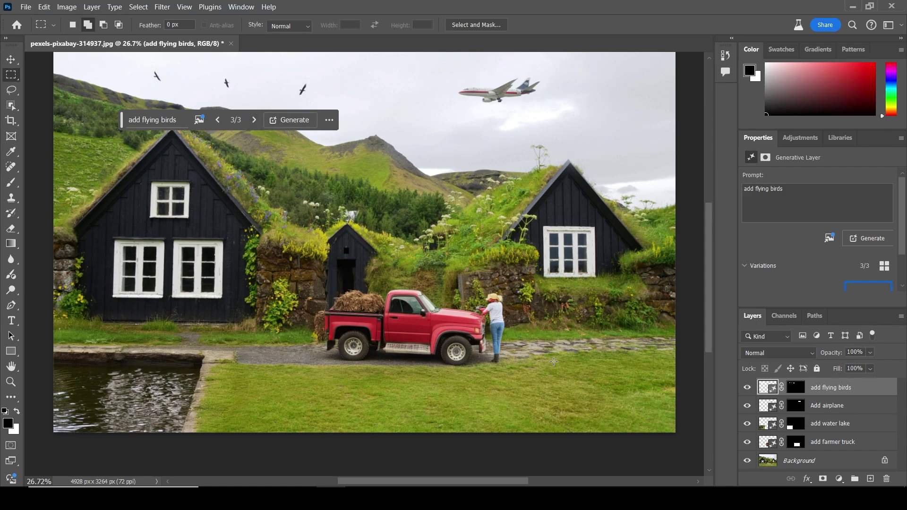
# - Select a rectangle of the lower-right lawn, run Generative Fill with the prompt "add playing child" and keep the first variation
pyautogui.moveTo(556, 363); pyautogui.dragTo(656, 422)
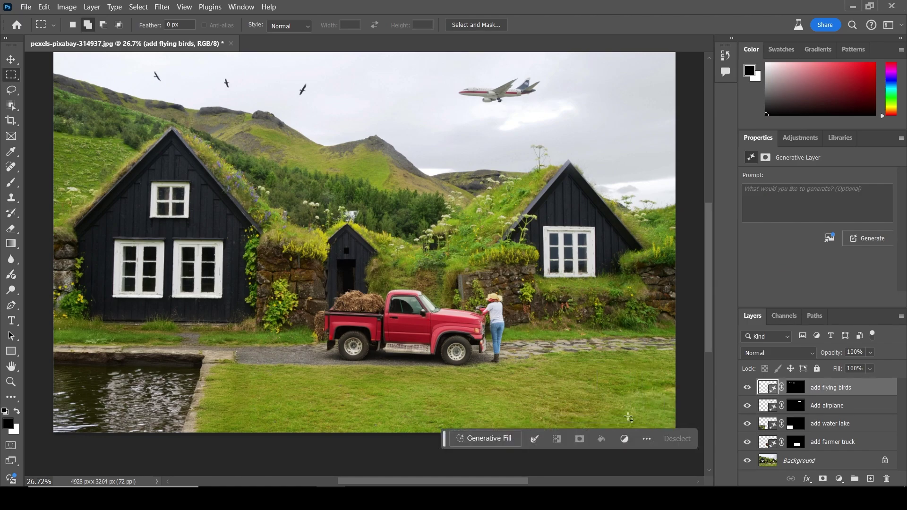
pyautogui.click(474, 440)
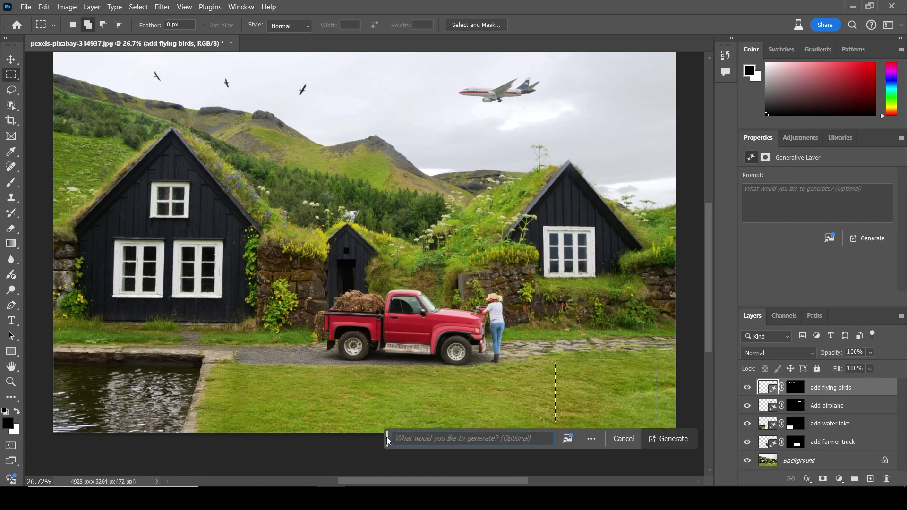
pyautogui.moveTo(387, 439); pyautogui.dragTo(190, 276)
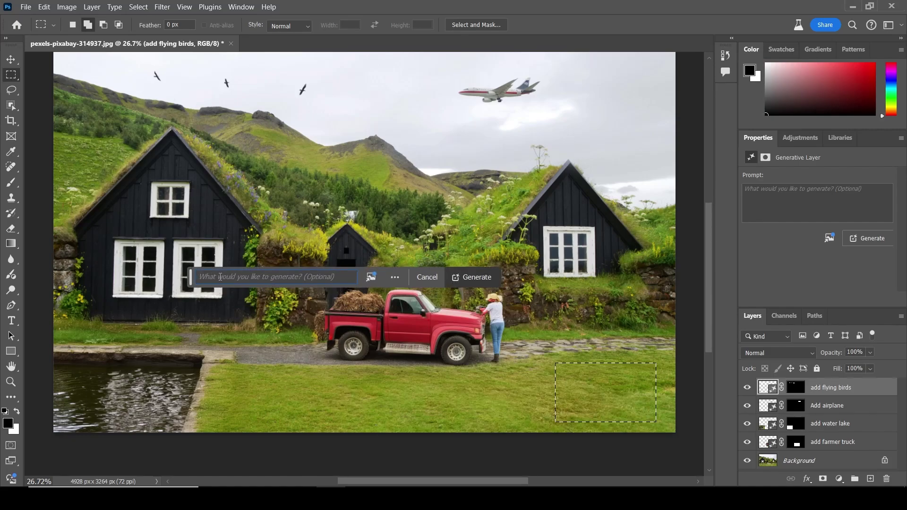
pyautogui.write('add ')
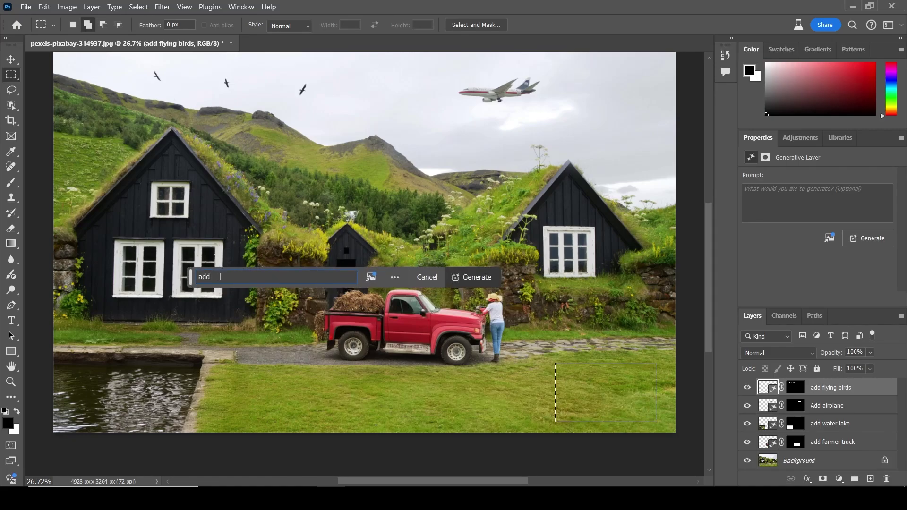
pyautogui.write('playing')
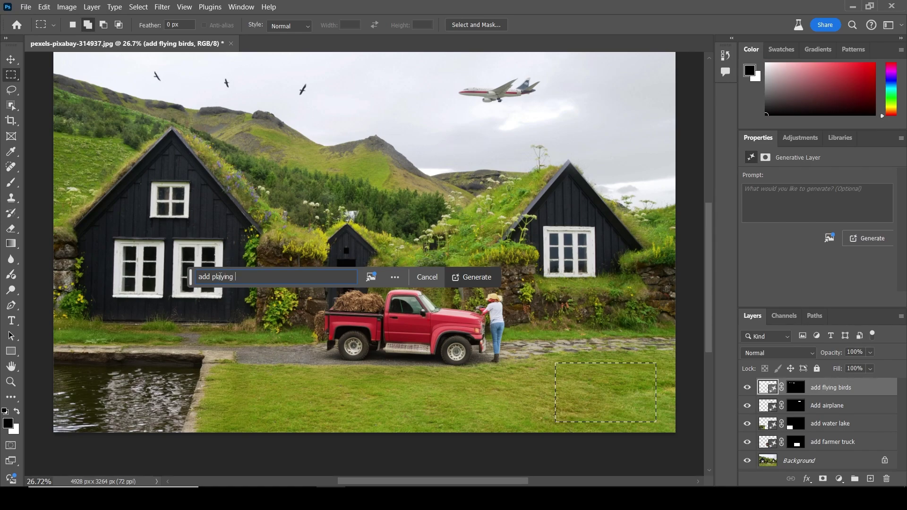
pyautogui.write(' child')
pyautogui.press('Return')
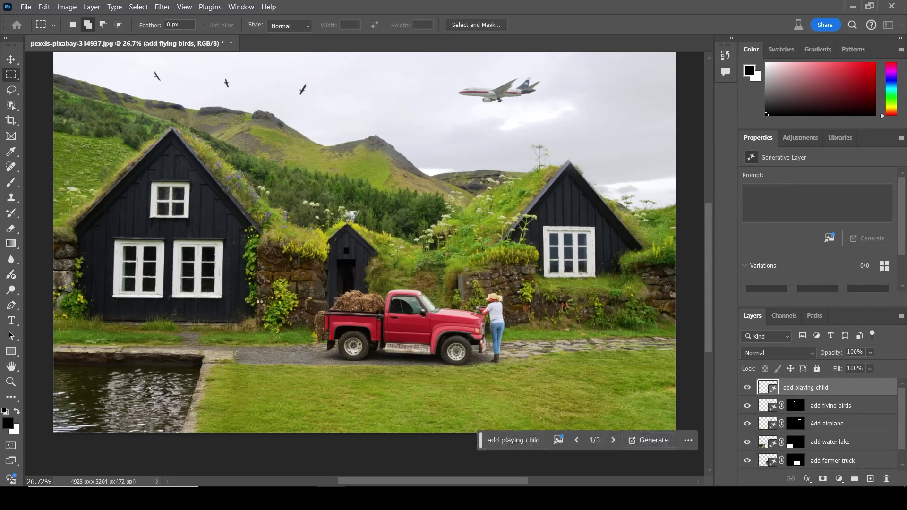
pyautogui.click(614, 441)
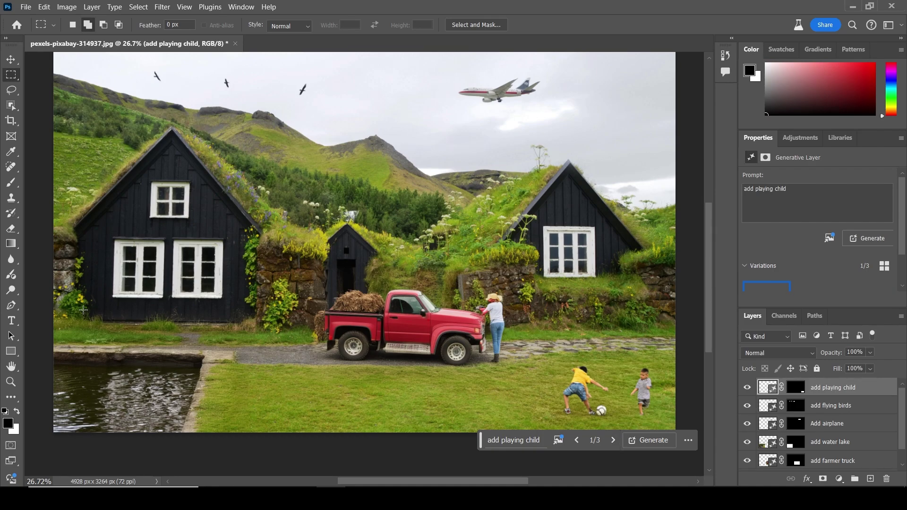
# - Select two separate rectangular patches of grass along the foot of the large left house
pyautogui.moveTo(58, 291); pyautogui.dragTo(203, 347)
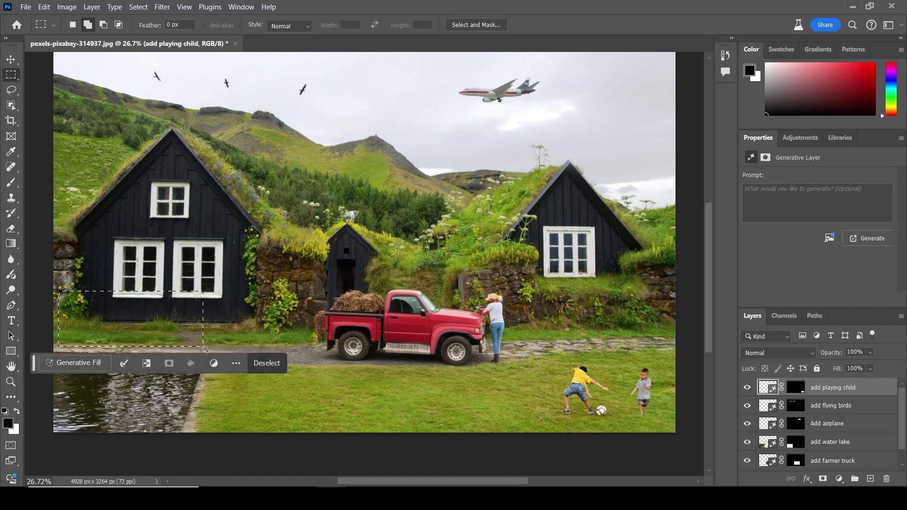
pyautogui.click(263, 362)
pyautogui.moveTo(60, 312); pyautogui.dragTo(120, 345)
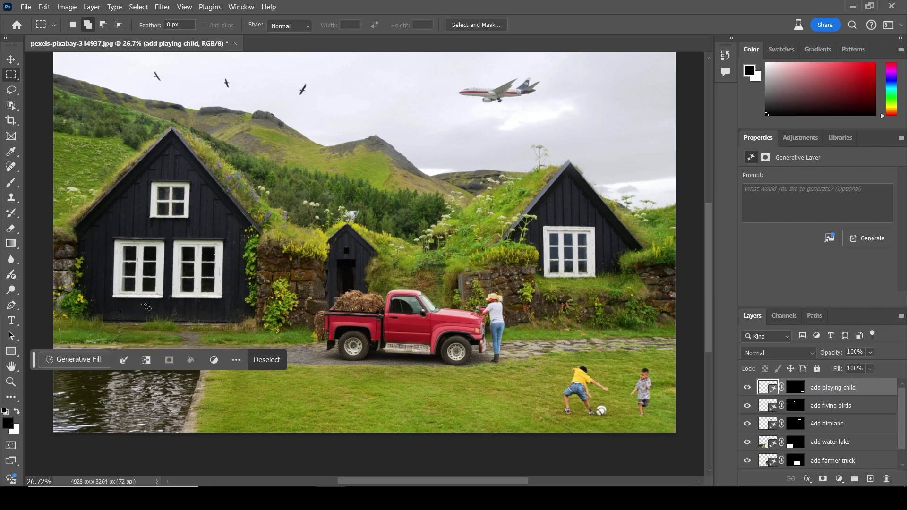
pyautogui.moveTo(148, 301); pyautogui.dragTo(242, 347)
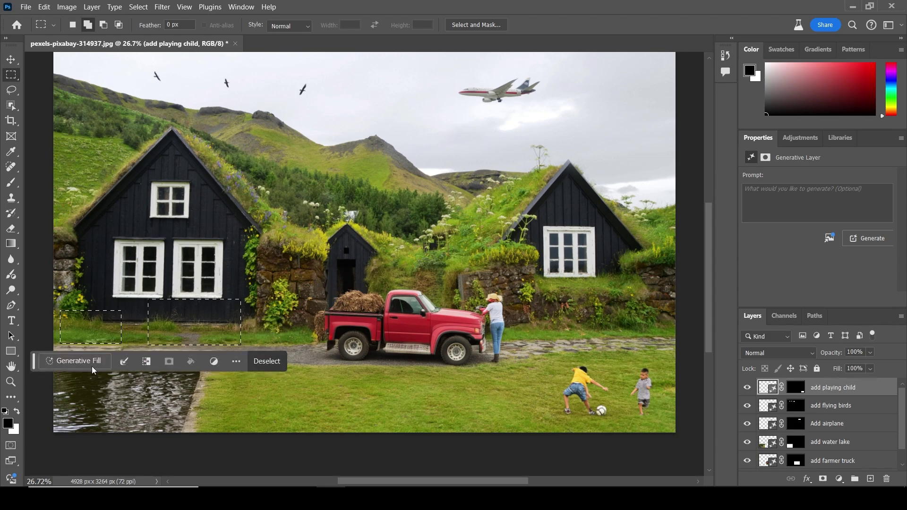
# - Fill the two grass selections using Generative Fill with the prompt "add farmer cows" and choose the second variation
pyautogui.click(83, 360)
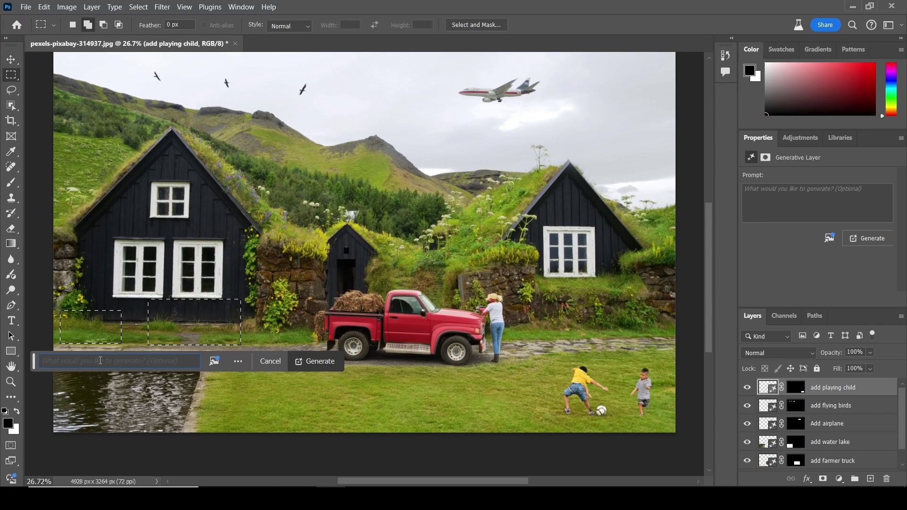
pyautogui.write('add farmer cows')
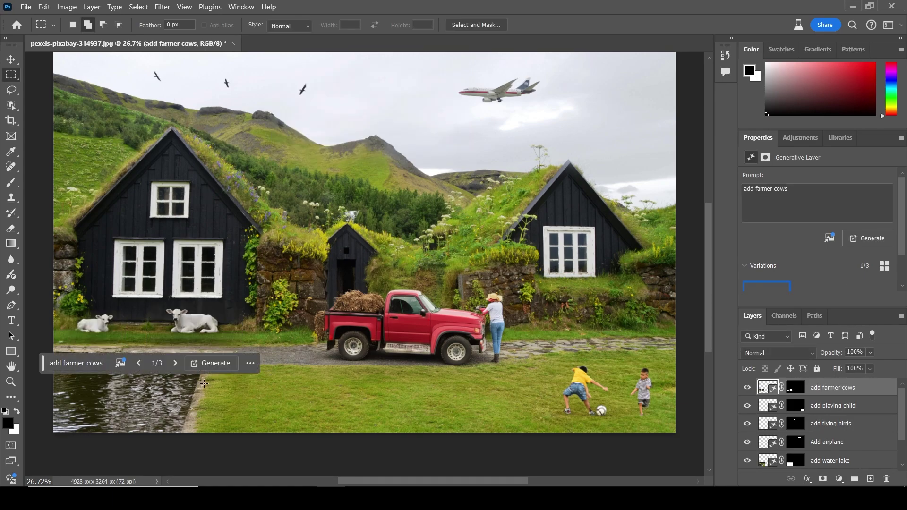
pyautogui.click(175, 364)
pyautogui.click(175, 367)
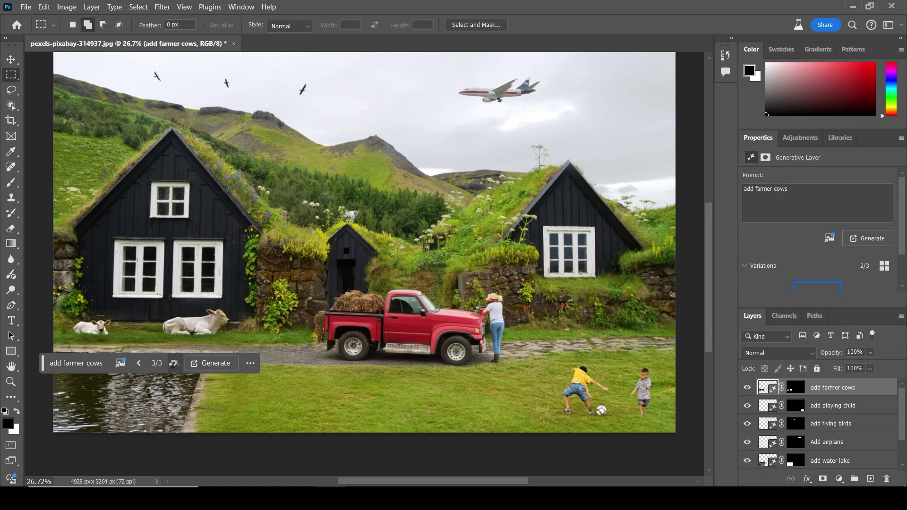
pyautogui.click(138, 364)
# - Select four small separate rectangles across the lower lawn, run Generative Fill with the prompt "add ducks and hens" and choose the third variation
pyautogui.moveTo(273, 387); pyautogui.dragTo(415, 406)
pyautogui.moveTo(468, 389); pyautogui.dragTo(495, 407)
pyautogui.click(302, 428)
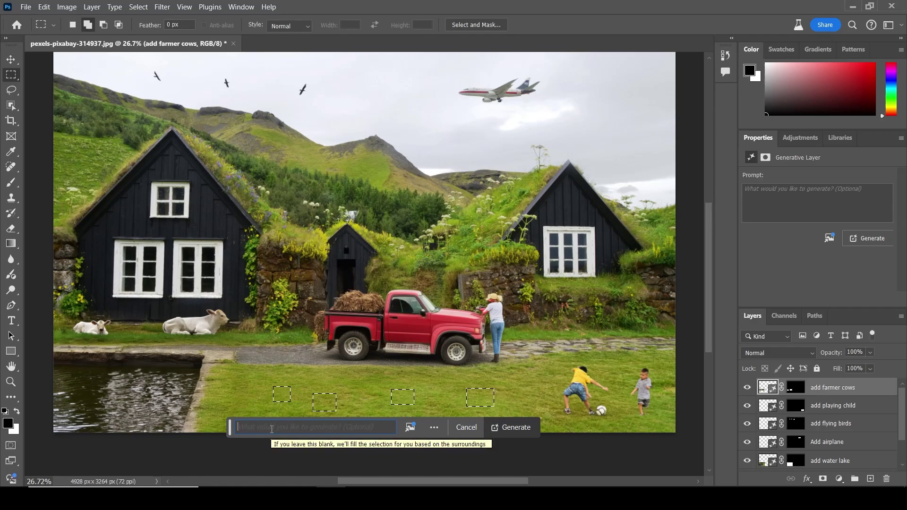
pyautogui.write('add ducks a')
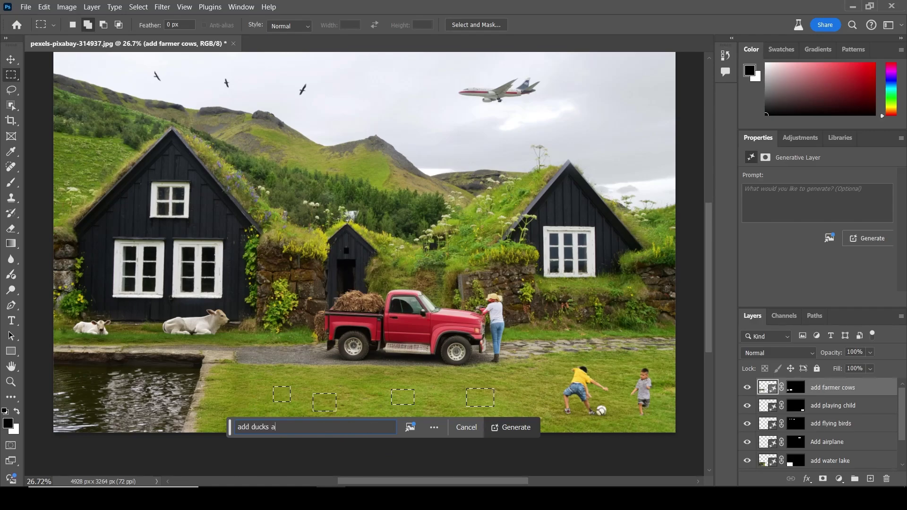
pyautogui.write('nd hens')
pyautogui.press('Return')
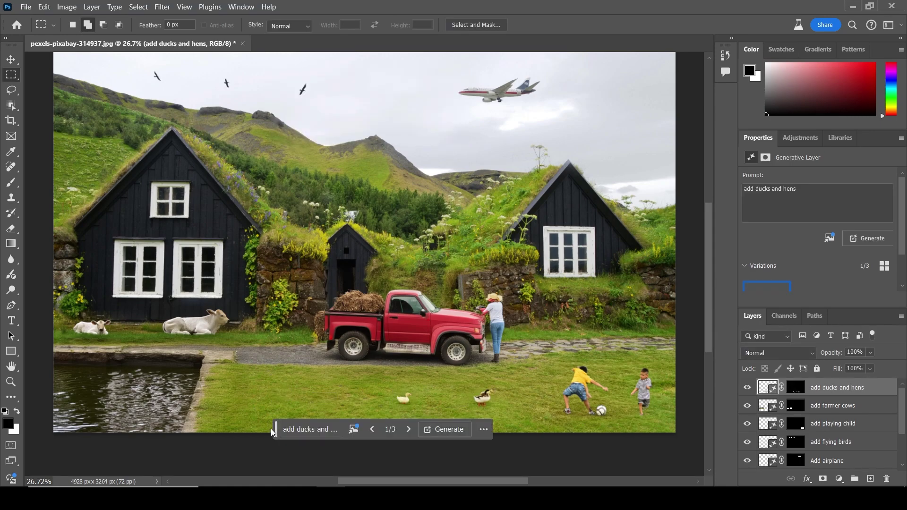
pyautogui.click(409, 429)
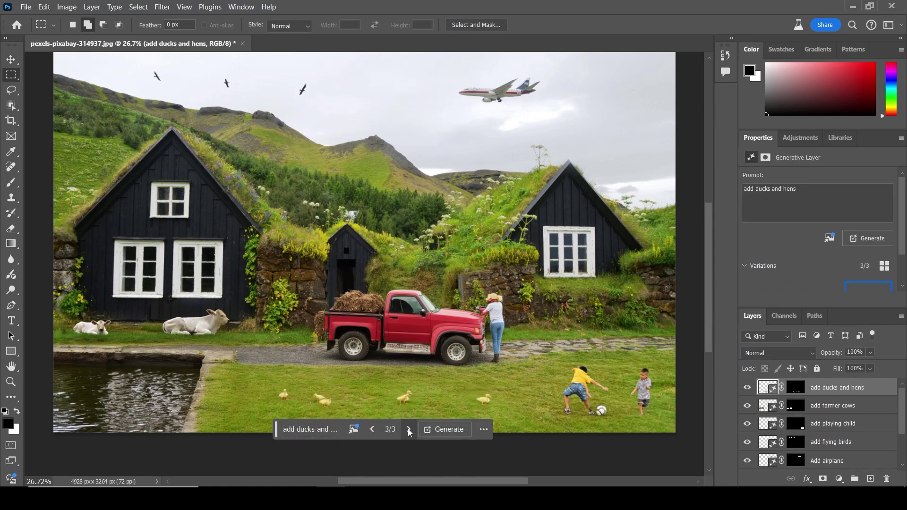
pyautogui.click(409, 429)
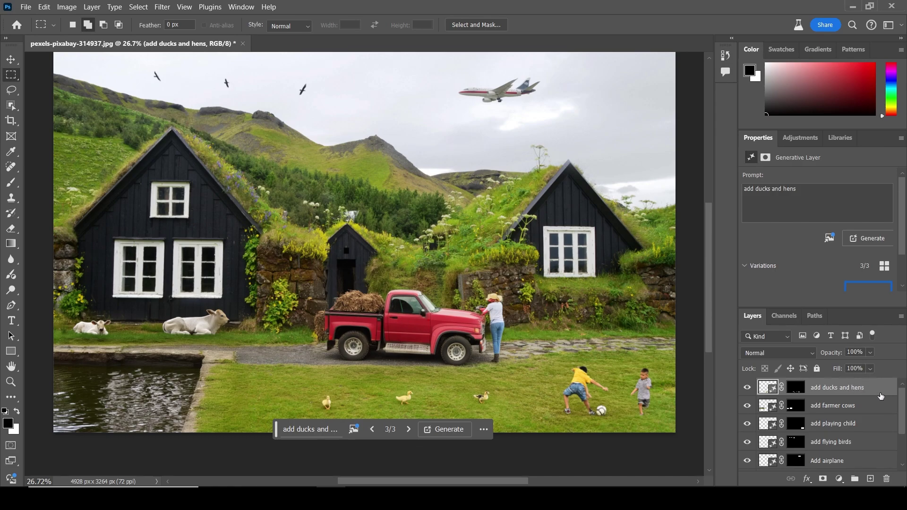
# - Group all the generative layers from "add ducks and hens" down to "add farmer truck", leaving out the Background
pyautogui.scroll(-1, 881, 399)
pyautogui.keyDown('shift'); pyautogui.click(869, 444); pyautogui.keyUp('shift')
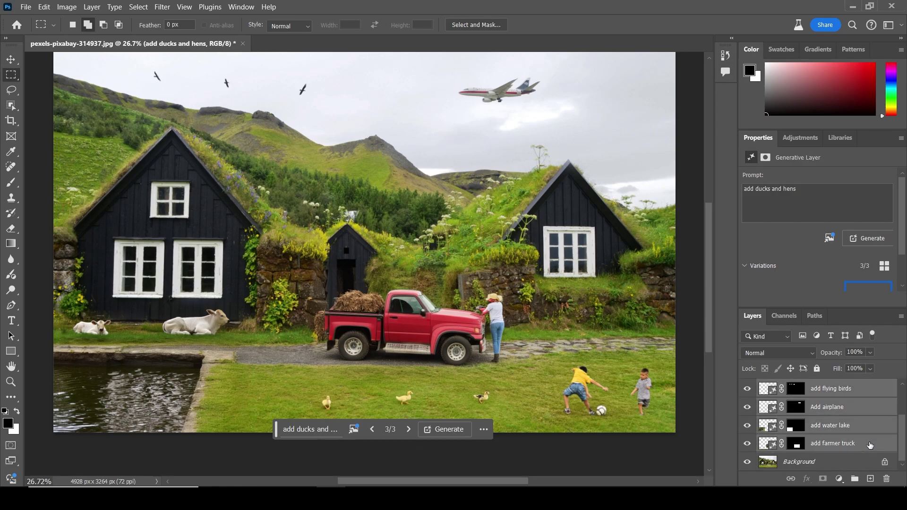
pyautogui.hotkey('ctrl', 'g')
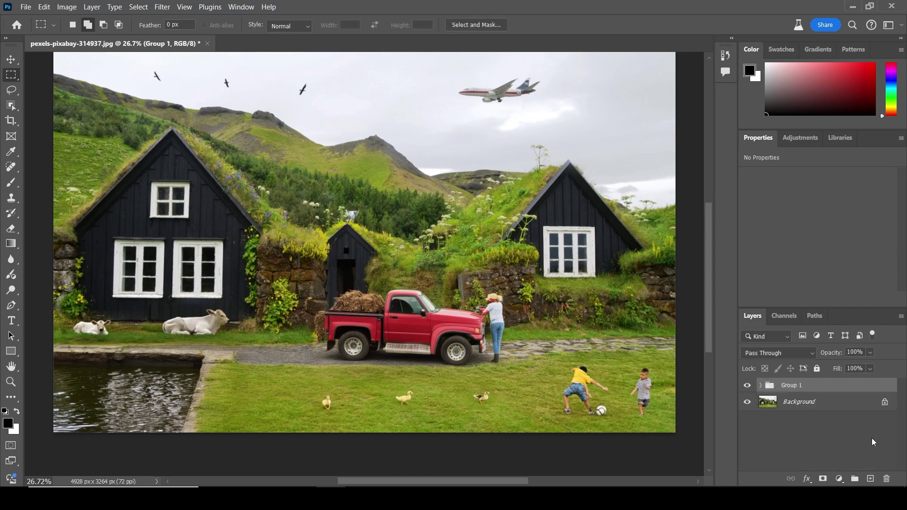
# - Hide and show the layer group repeatedly to compare the original photo with the edited scene
pyautogui.click(747, 386)
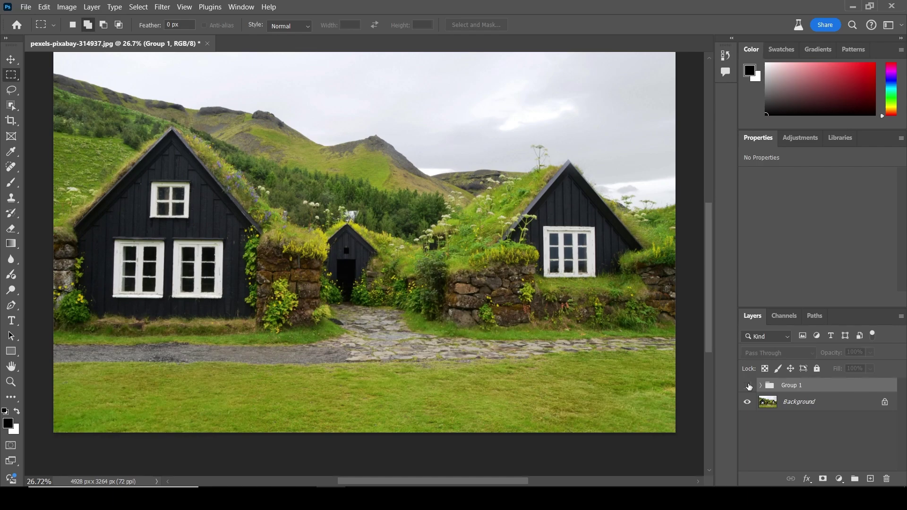
pyautogui.click(747, 386)
pyautogui.click(748, 386)
pyautogui.click(747, 386)
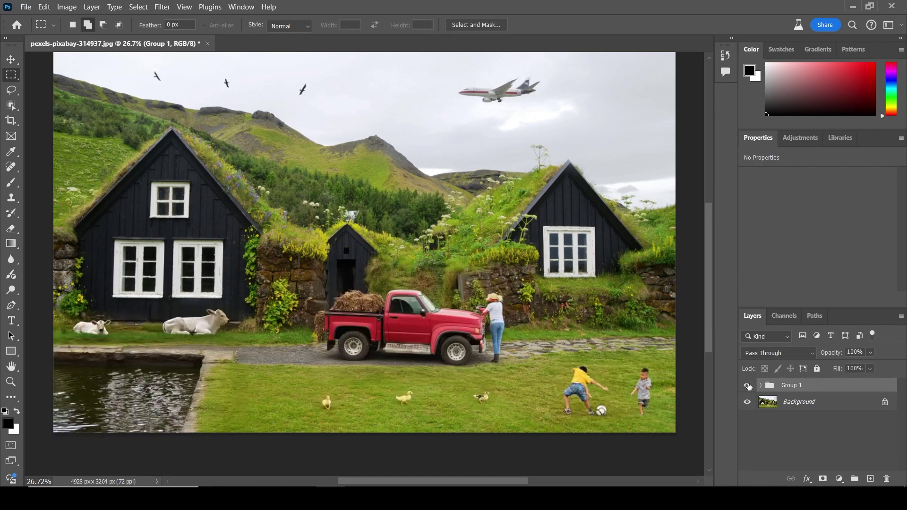